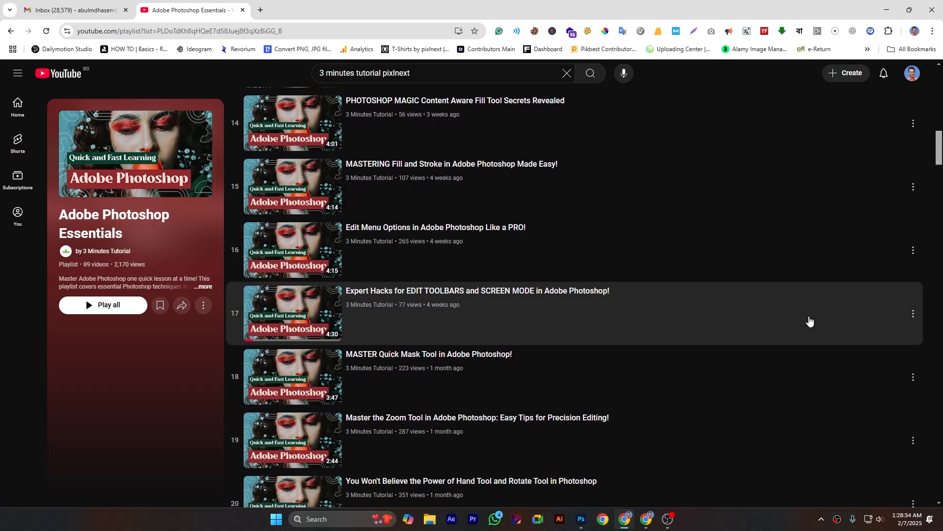
Switch to Photoshop, where the waterfall photo is open
{"action": "left_click", "coordinate": [581, 519]}
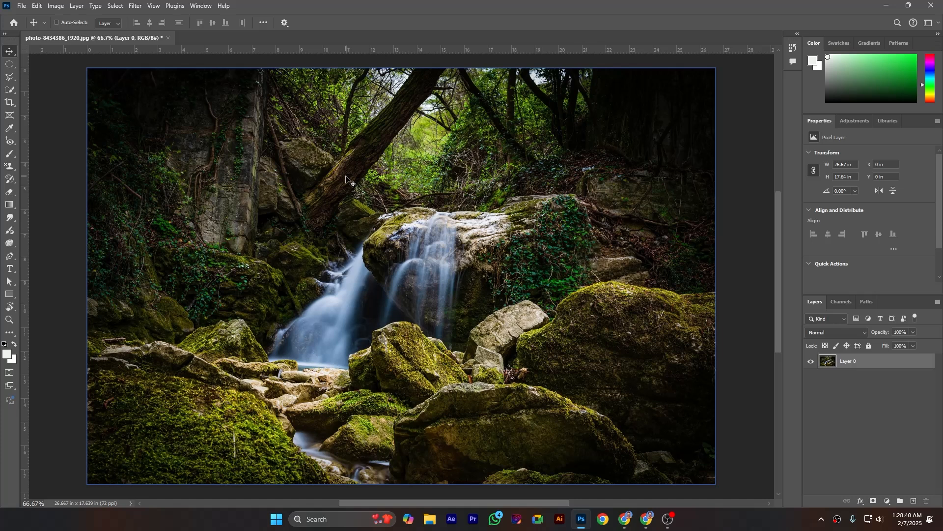
{"action": "left_click", "coordinate": [57, 7]}
{"action": "mouse_move", "coordinate": [74, 33]}
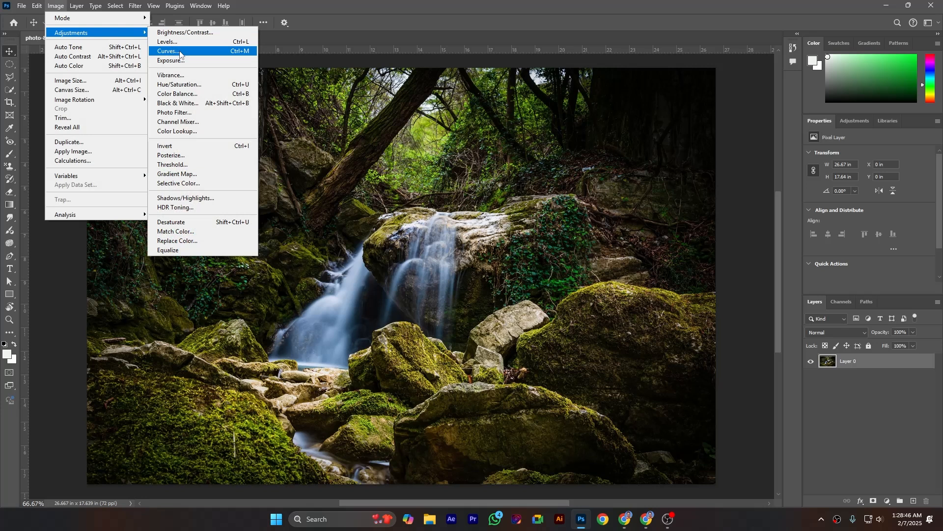
{"action": "left_click", "coordinate": [235, 51]}
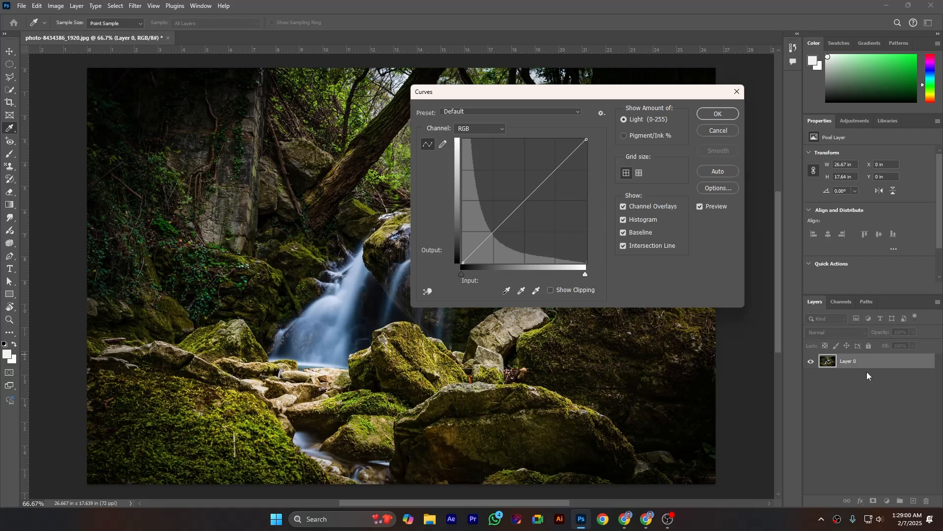
{"action": "left_click", "coordinate": [703, 132]}
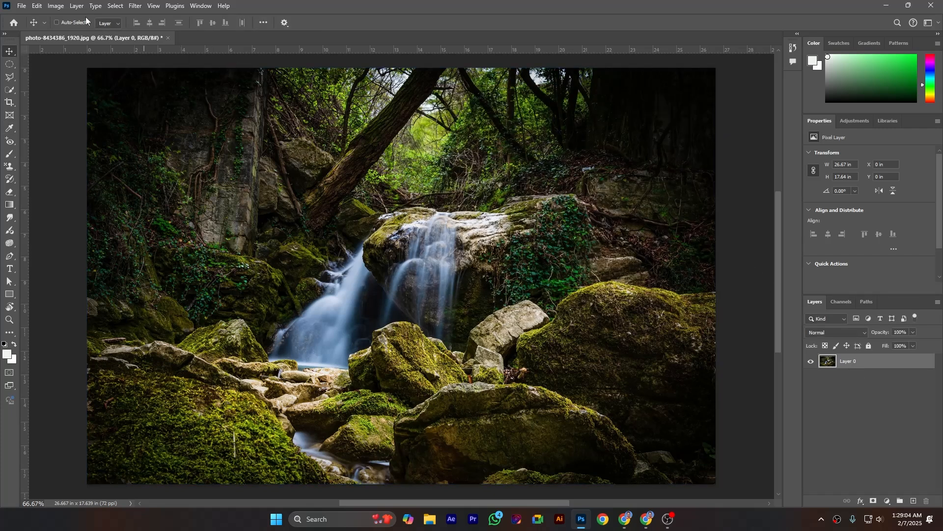
{"action": "left_click", "coordinate": [76, 6]}
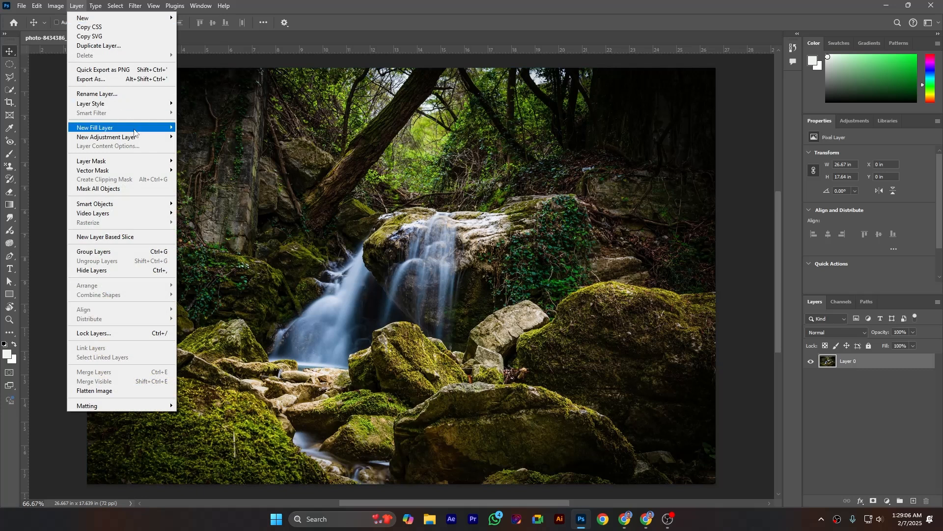
{"action": "mouse_move", "coordinate": [139, 137]}
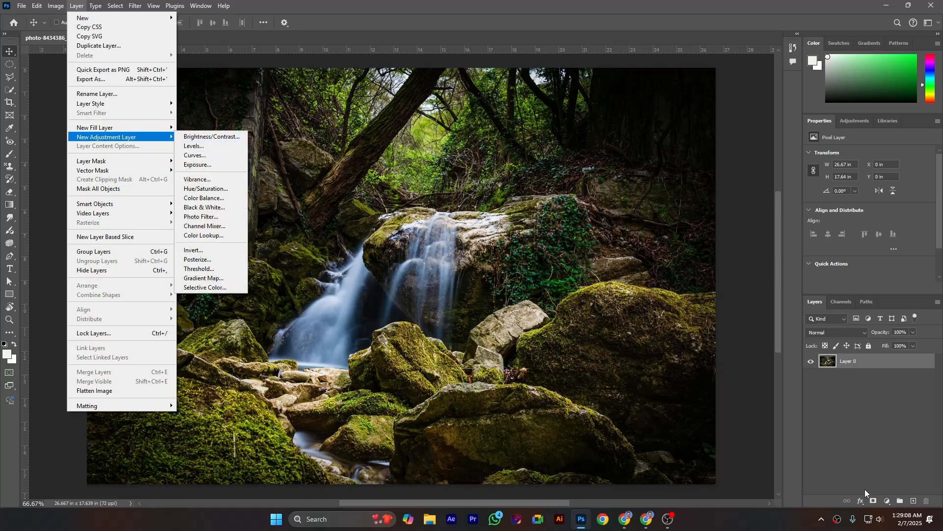
{"action": "left_click", "coordinate": [887, 500]}
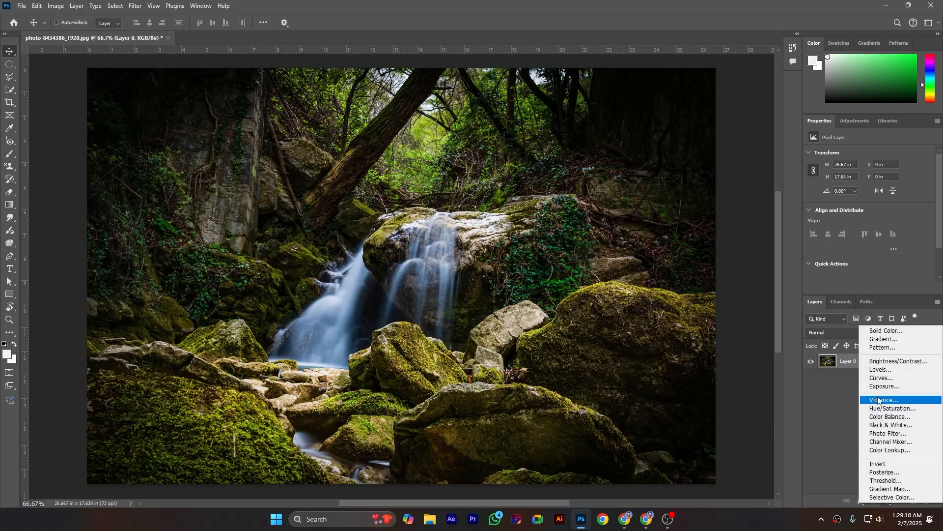
{"action": "left_click", "coordinate": [71, 4]}
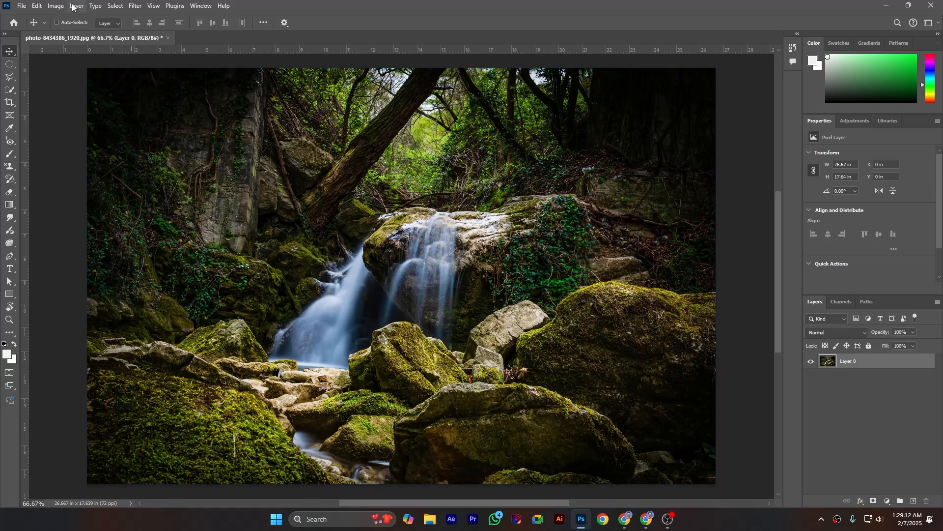
Add a Curves adjustment layer above the waterfall photo, keeping the default name and settings
{"action": "left_click", "coordinate": [77, 5]}
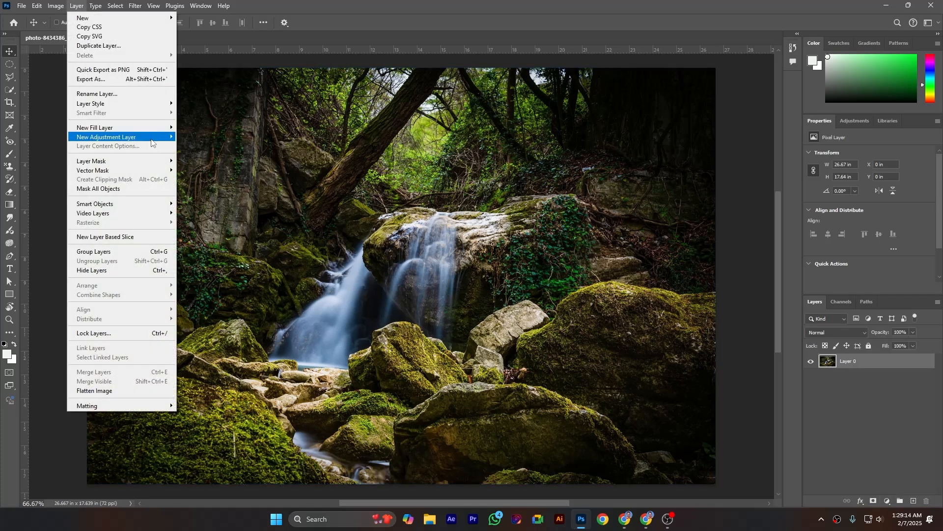
{"action": "mouse_move", "coordinate": [155, 143]}
{"action": "left_click", "coordinate": [204, 158]}
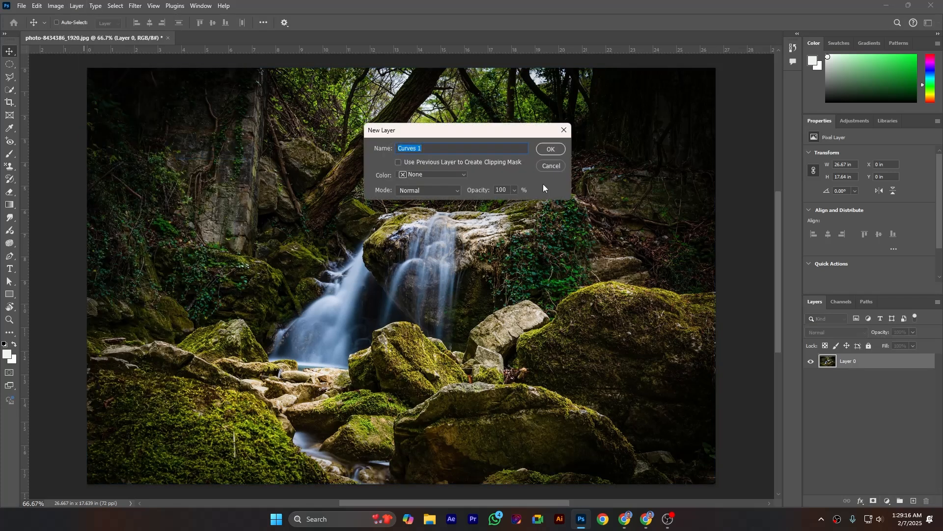
{"action": "left_click", "coordinate": [562, 150]}
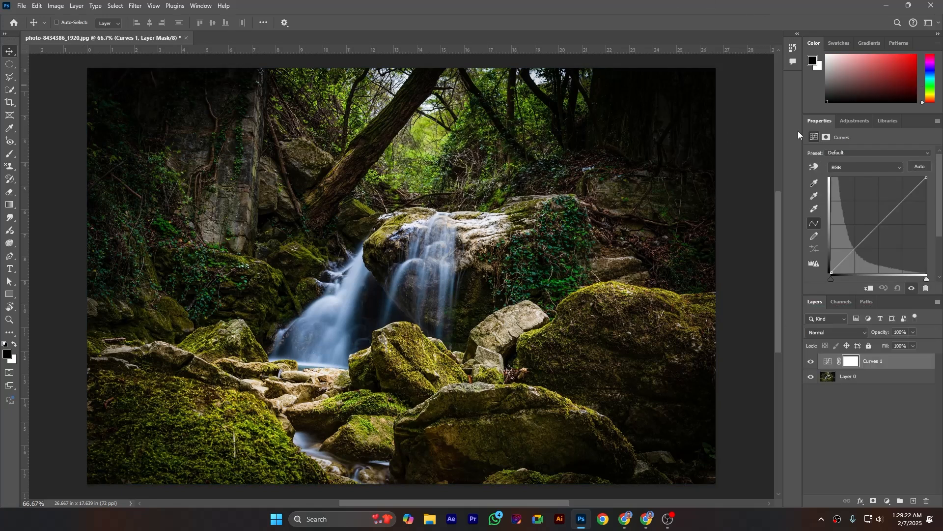
Make the Curves adjustment active instead of its mask, and lift the shadows with on-image adjustment in the dark upper-right area
{"action": "left_click", "coordinate": [849, 362]}
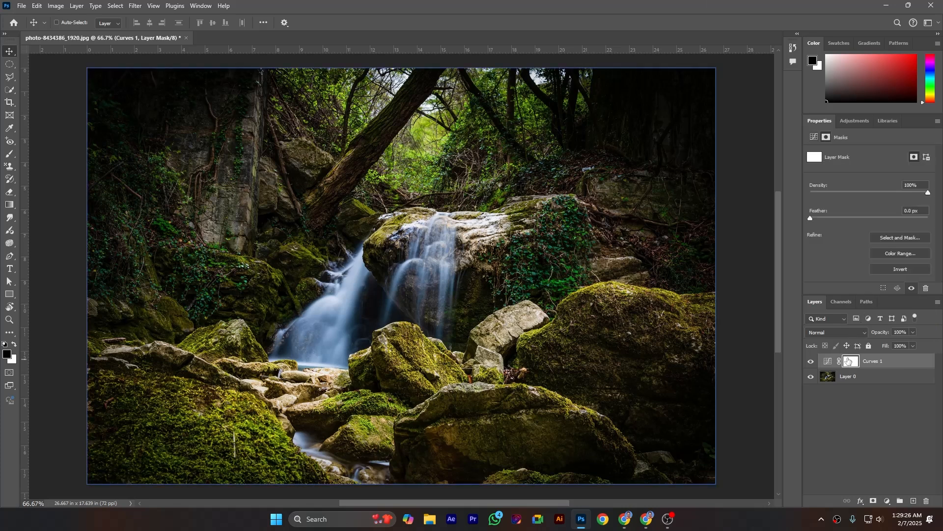
{"action": "left_click", "coordinate": [828, 362]}
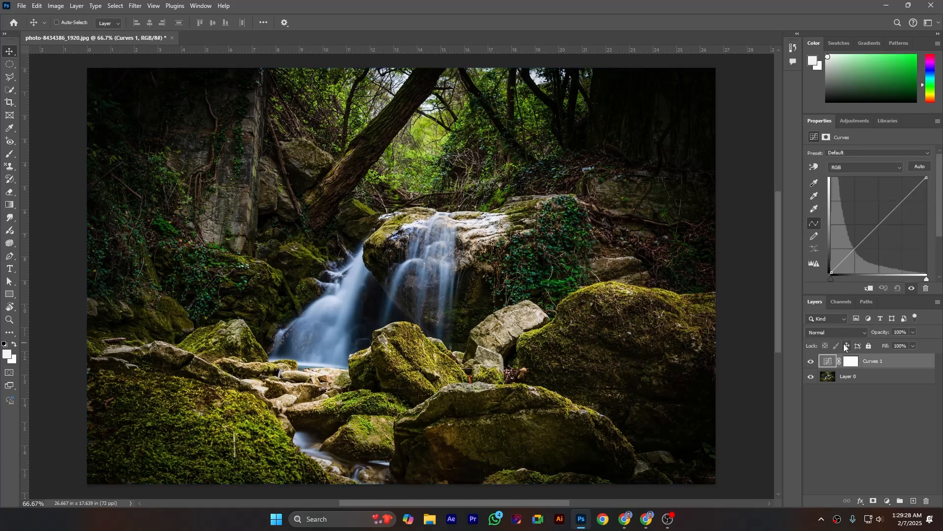
{"action": "left_click", "coordinate": [814, 168]}
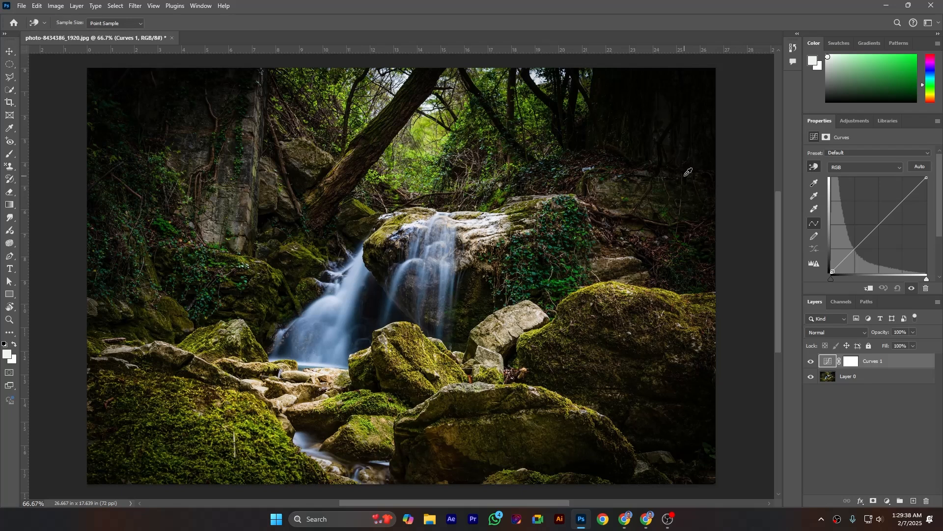
{"action": "left_click_drag", "start_coordinate": [680, 137], "coordinate": [682, 126]}
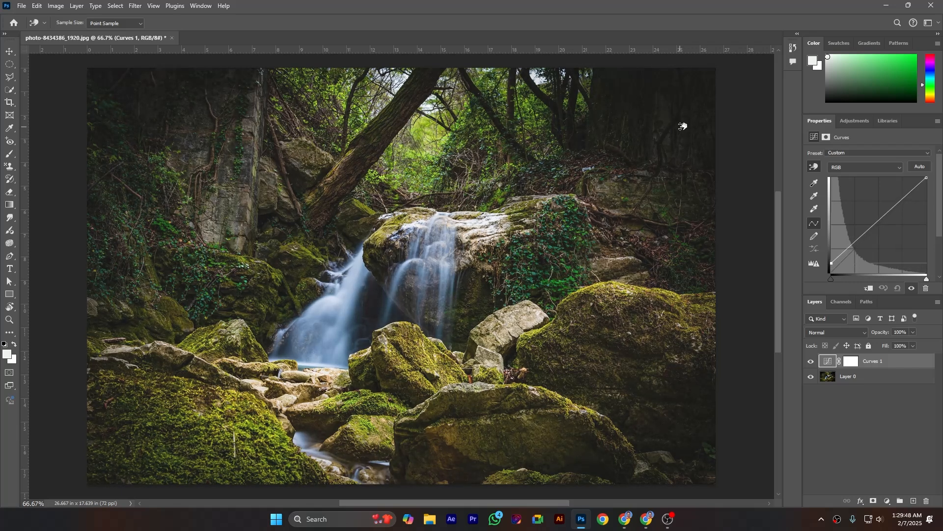
{"action": "left_click_drag", "start_coordinate": [682, 126], "coordinate": [684, 126]}
Restart on-image adjustment and darken the shadows slightly from the dark area near the photo's upper-right corner
{"action": "left_click", "coordinate": [811, 168]}
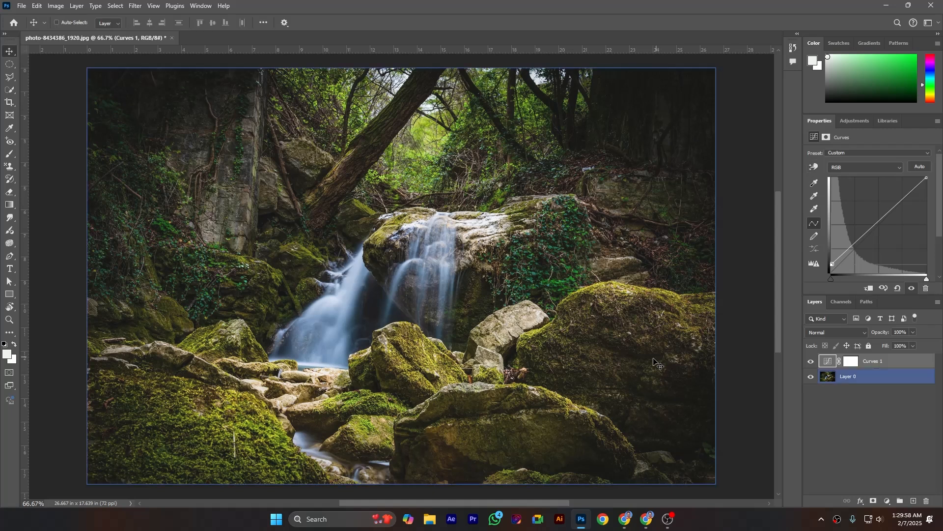
{"action": "left_click", "coordinate": [814, 167]}
{"action": "left_click_drag", "start_coordinate": [657, 102], "coordinate": [659, 112]}
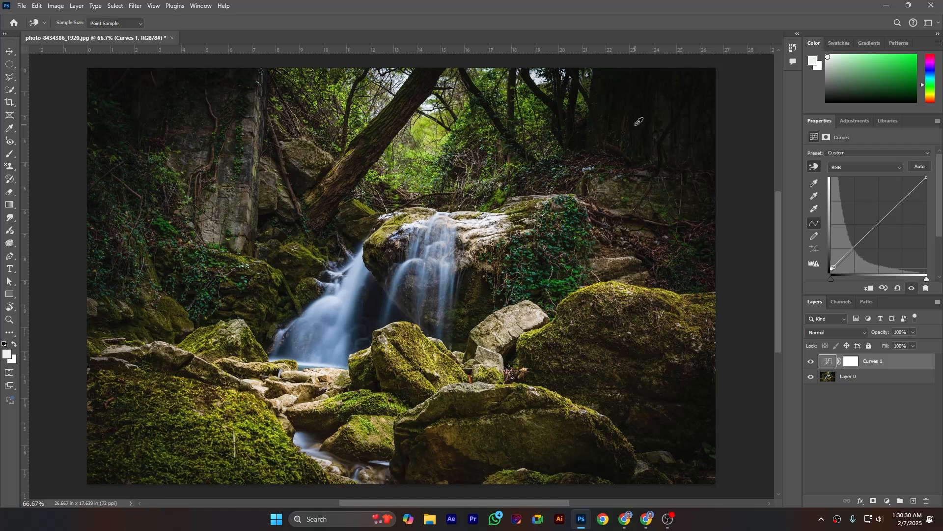
Set the black point from the dark trees at the photo's upper right and the gray point from the rock wall at left
{"action": "left_click", "coordinate": [813, 186]}
{"action": "left_click", "coordinate": [614, 80]}
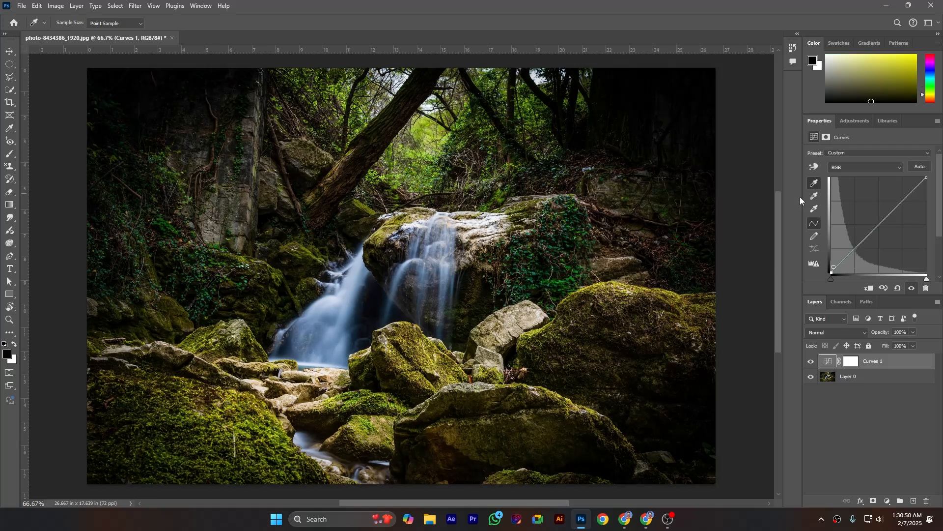
{"action": "left_click", "coordinate": [814, 196]}
{"action": "left_click", "coordinate": [240, 222]}
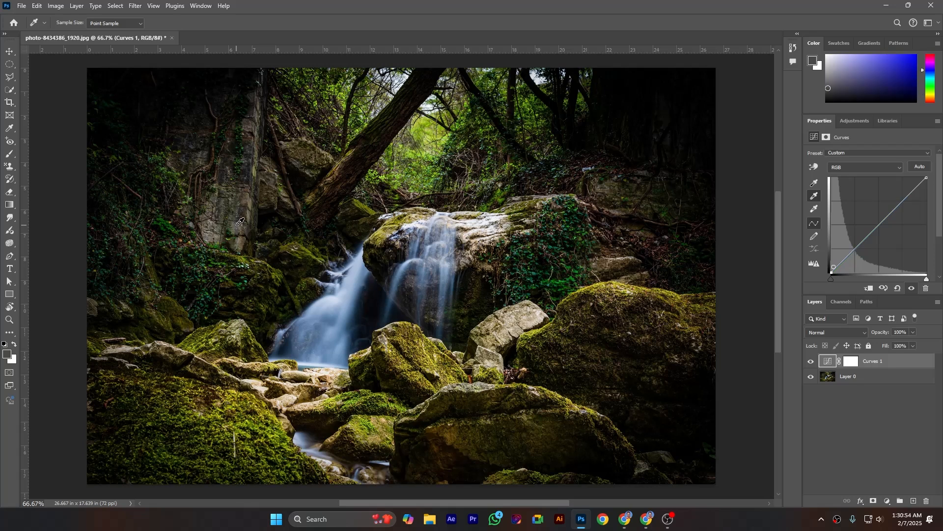
{"action": "left_click", "coordinate": [236, 225]}
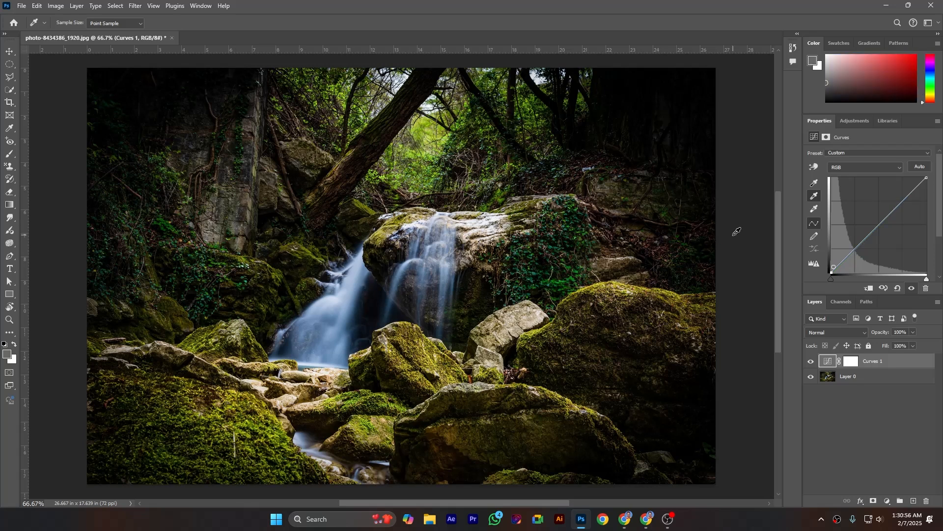
Set the white point from the pale stones left of the waterfall's base, undoing the first sample taken near the lower stream
{"action": "left_click", "coordinate": [814, 208]}
{"action": "left_click", "coordinate": [299, 434]}
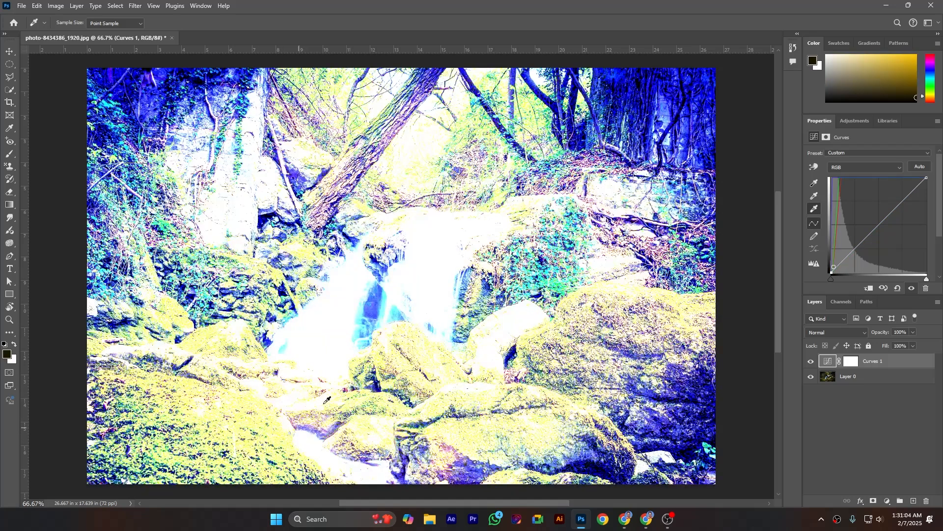
{"action": "key", "text": "ctrl+z"}
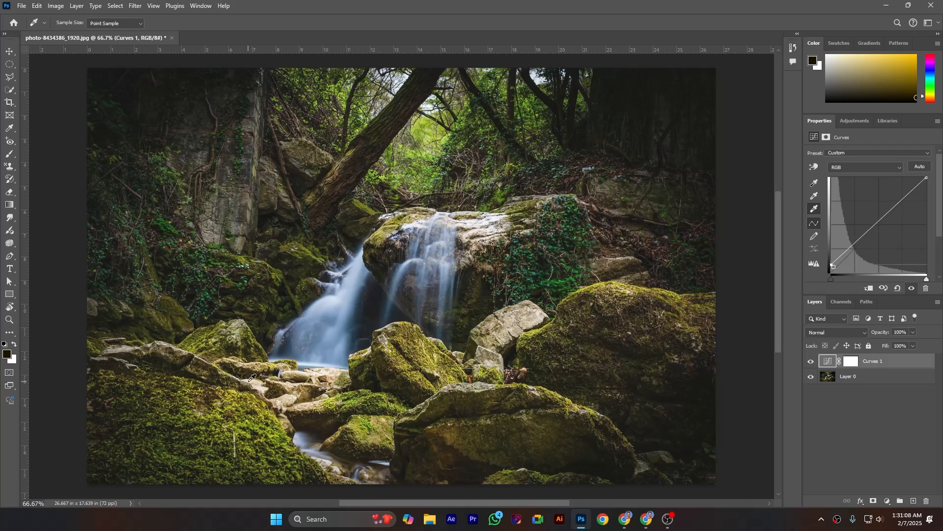
{"action": "left_click", "coordinate": [252, 377]}
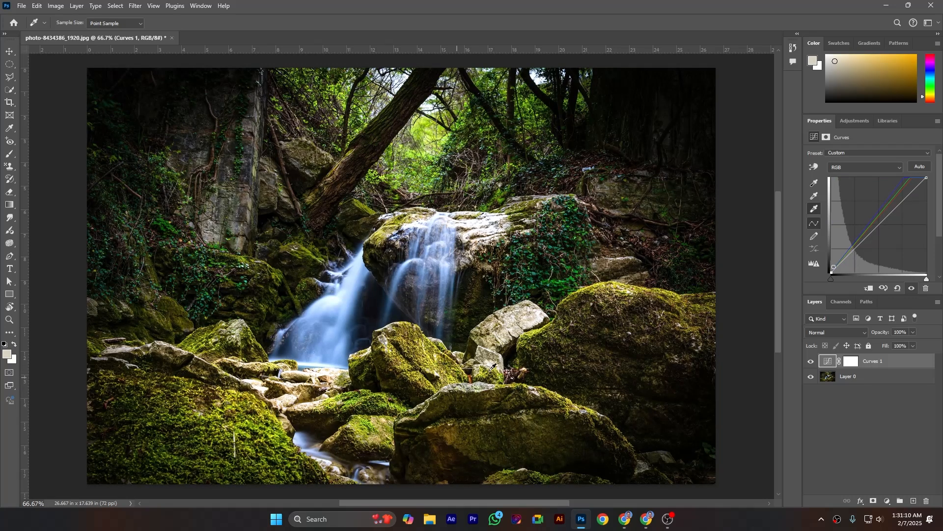
Compare the photo before and after the correction by hiding and showing the Curves layer
{"action": "left_click", "coordinate": [811, 362]}
{"action": "left_click", "coordinate": [812, 362]}
{"action": "left_click", "coordinate": [812, 363]}
{"action": "left_click", "coordinate": [812, 362]}
Redraw parts of the RGB curve freehand in the shadows, midtones and highlights
{"action": "left_click", "coordinate": [815, 236]}
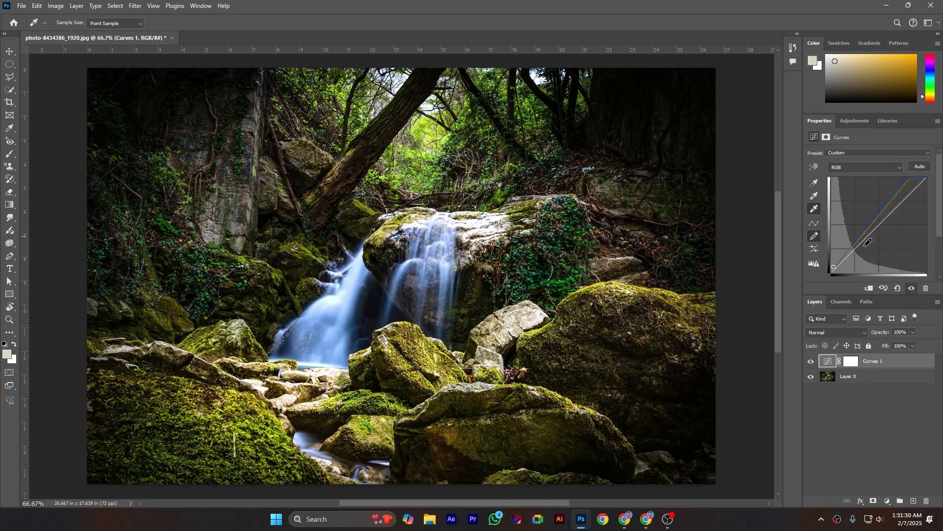
{"action": "left_click_drag", "start_coordinate": [868, 235], "coordinate": [886, 219]}
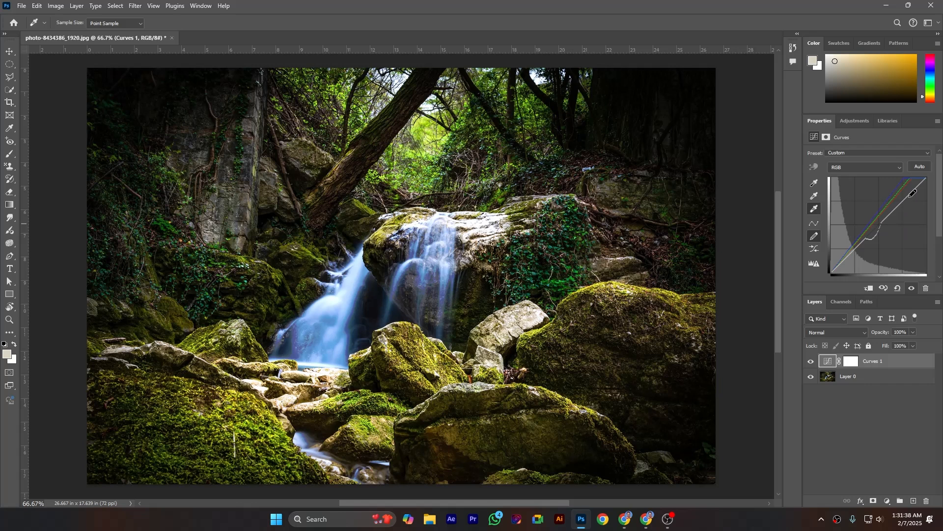
{"action": "left_click_drag", "start_coordinate": [907, 194], "coordinate": [897, 200]}
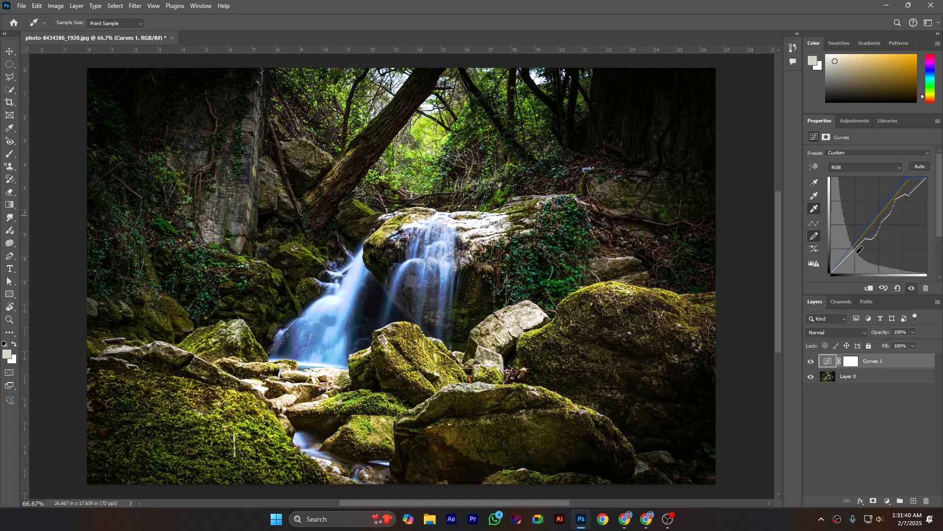
{"action": "left_click_drag", "start_coordinate": [851, 254], "coordinate": [885, 220]}
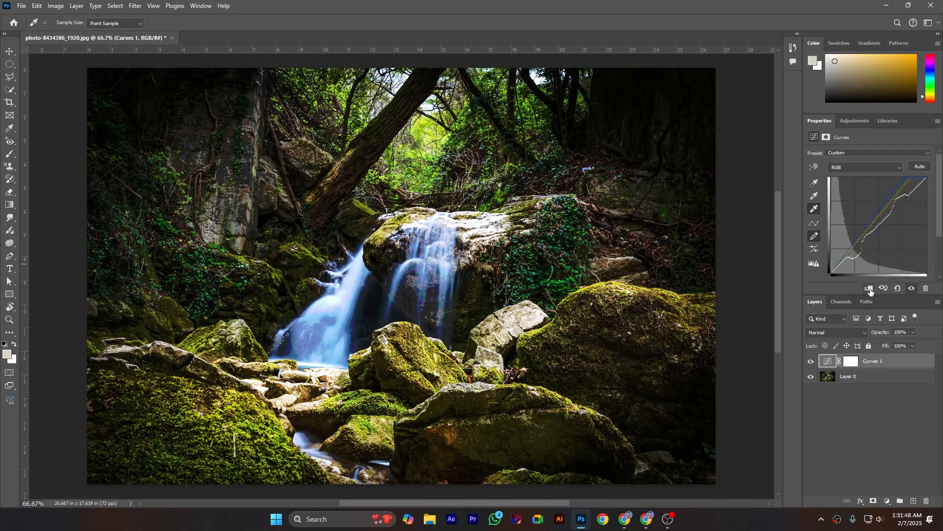
Preview the photo with and without the hand-drawn curve, and examine the available Curves presets without applying one
{"action": "left_click", "coordinate": [913, 290]}
{"action": "left_click", "coordinate": [913, 291]}
{"action": "left_click", "coordinate": [866, 153]}
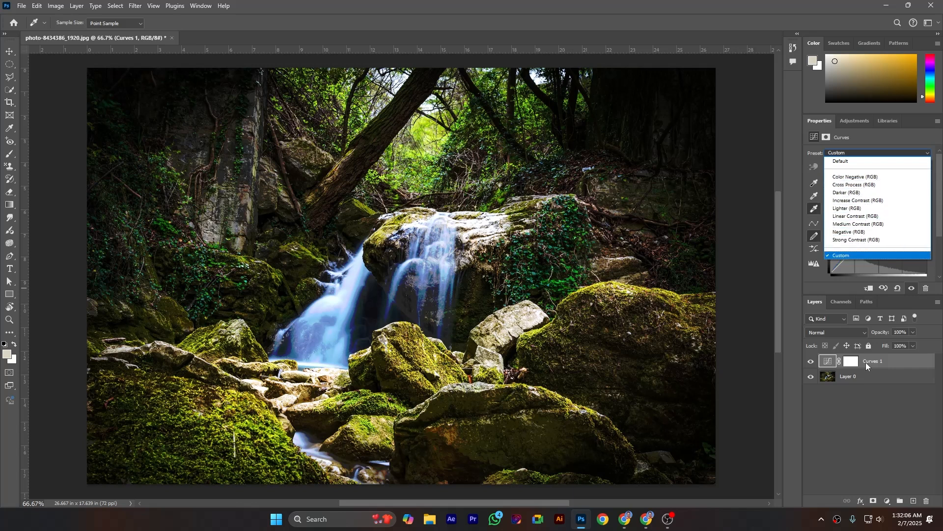
{"action": "left_click", "coordinate": [858, 405]}
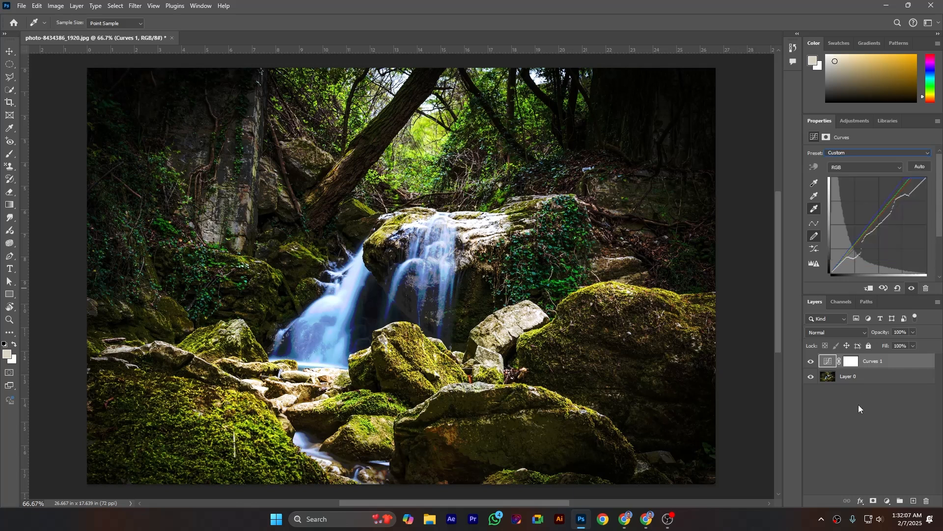
Return to point editing on the Red channel and shift its highlight endpoint slightly inward
{"action": "left_click", "coordinate": [866, 169]}
{"action": "left_click", "coordinate": [866, 185]}
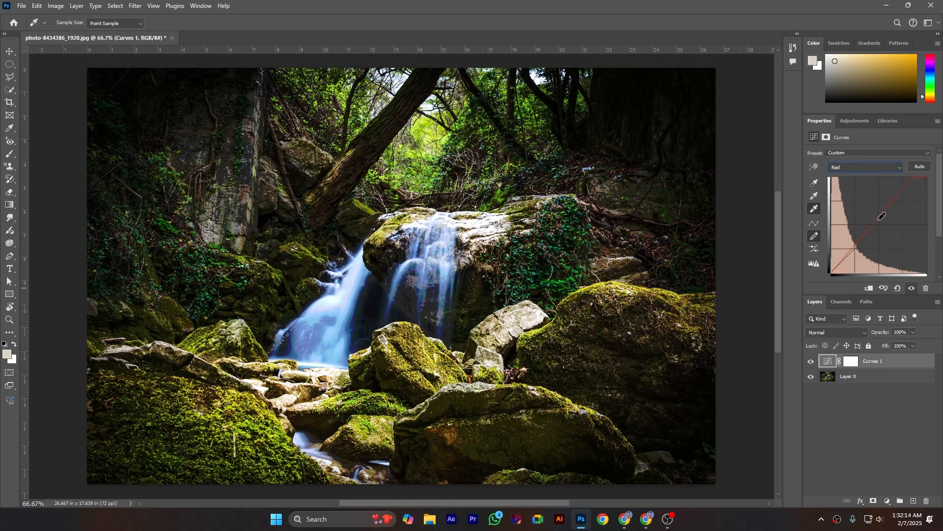
{"action": "left_click", "coordinate": [815, 222]}
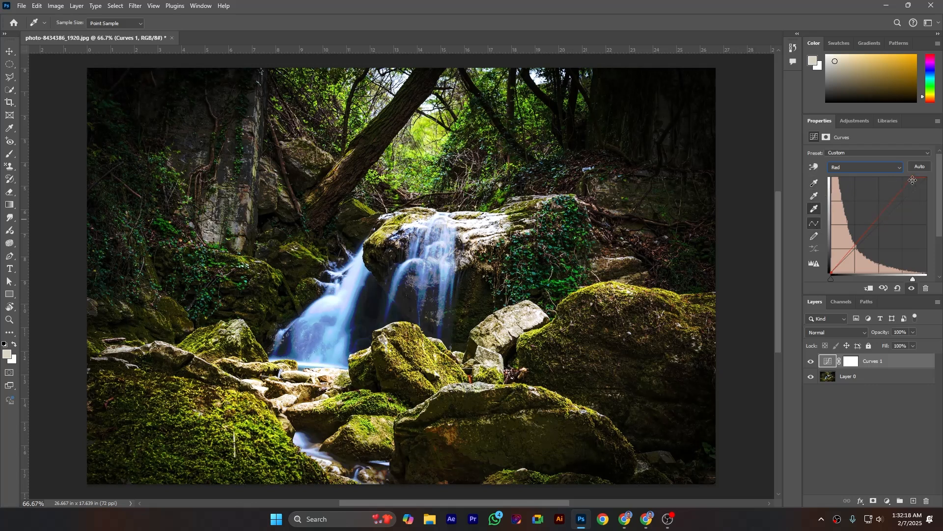
{"action": "left_click_drag", "start_coordinate": [913, 178], "coordinate": [911, 177]}
Change to the Green channel and shift its highlight endpoint slightly inward
{"action": "left_click", "coordinate": [846, 167]}
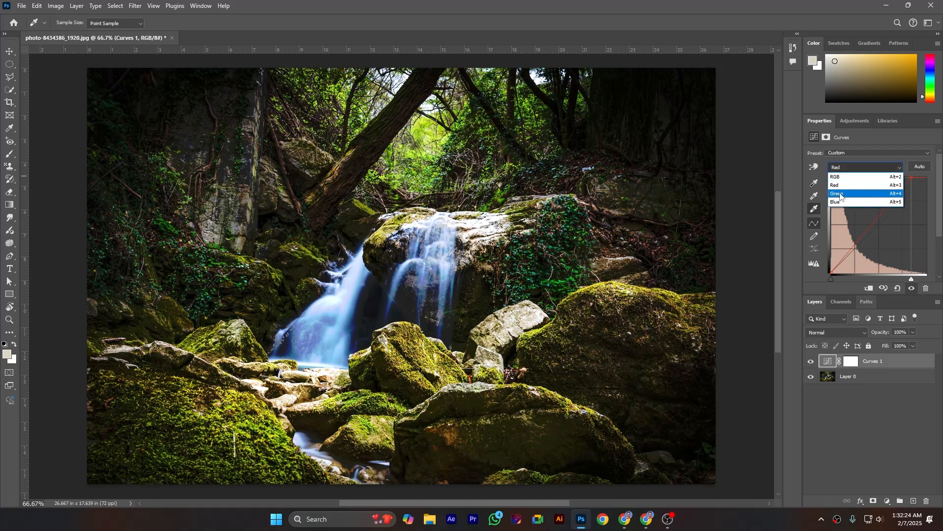
{"action": "left_click", "coordinate": [860, 184]}
{"action": "left_click_drag", "start_coordinate": [910, 177], "coordinate": [909, 178]}
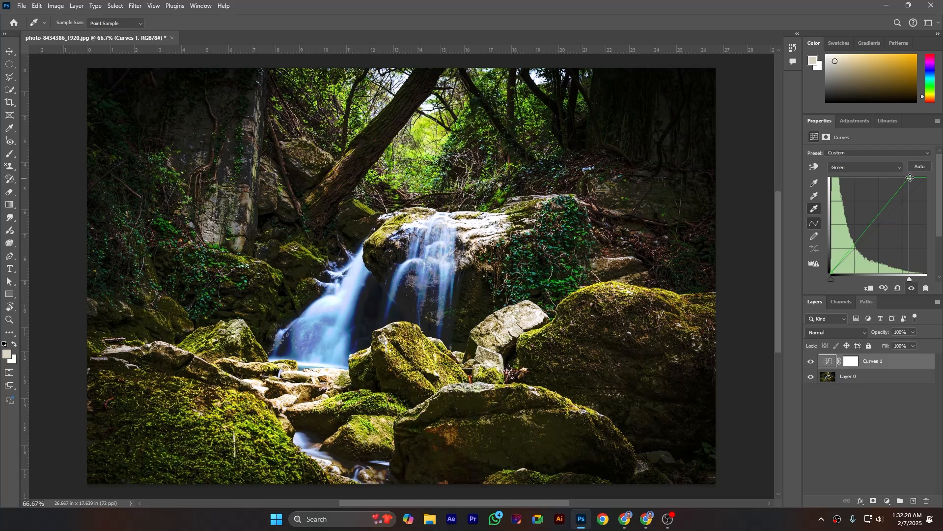
Change to the Blue channel and raise its curve slightly with a new point in the lower midtones
{"action": "left_click", "coordinate": [882, 164]}
{"action": "left_click", "coordinate": [857, 201]}
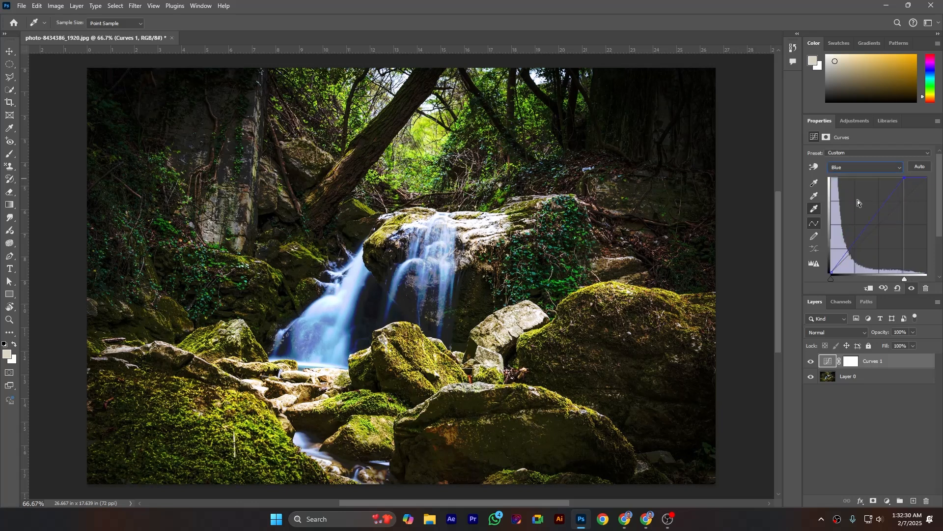
{"action": "left_click_drag", "start_coordinate": [861, 236], "coordinate": [861, 227]}
On the RGB channel, compare the automatic colour correction algorithms and apply Find Dark & Light Colors with Snap Neutral Midtones enabled
{"action": "left_click", "coordinate": [863, 168]}
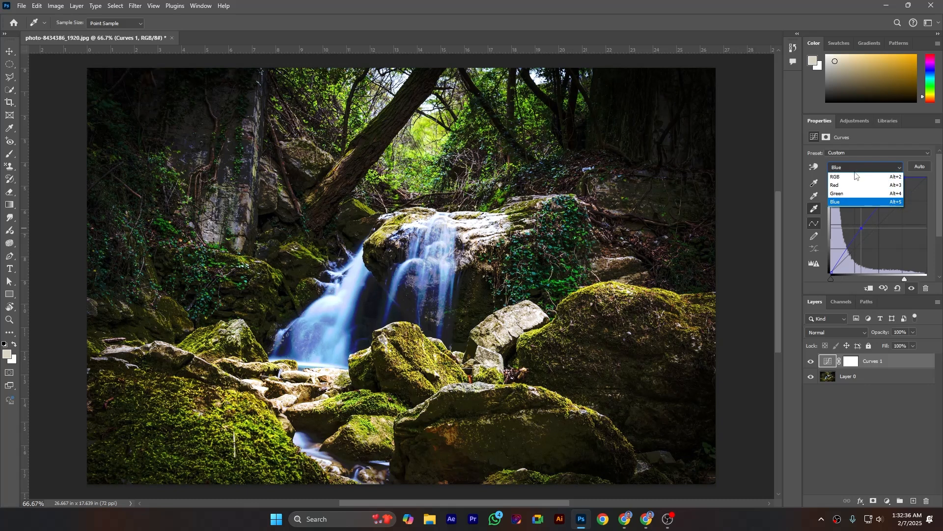
{"action": "left_click", "coordinate": [868, 176]}
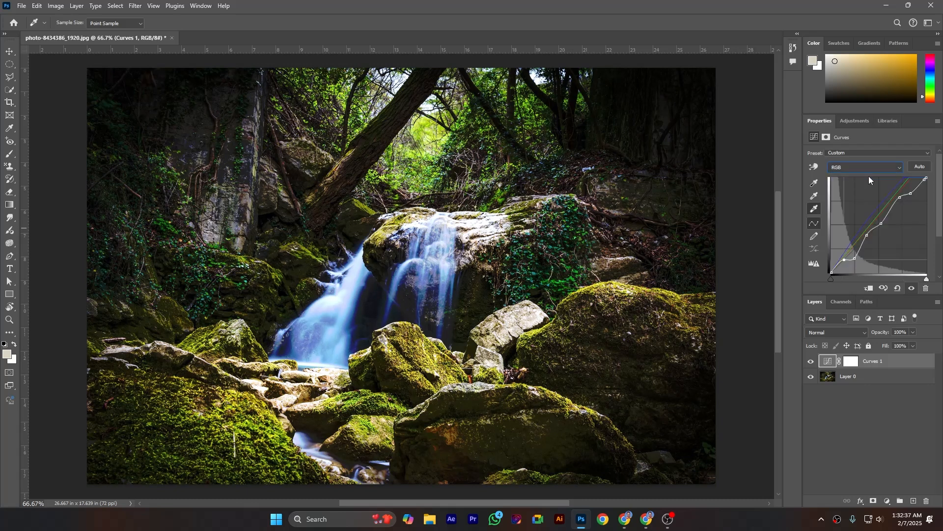
{"action": "left_click", "coordinate": [920, 166], "text": "alt"}
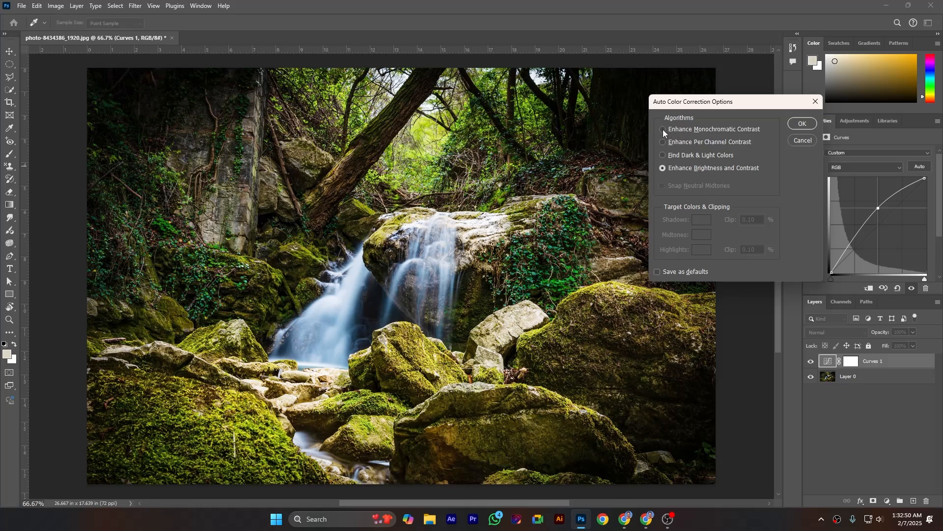
{"action": "left_click", "coordinate": [663, 130]}
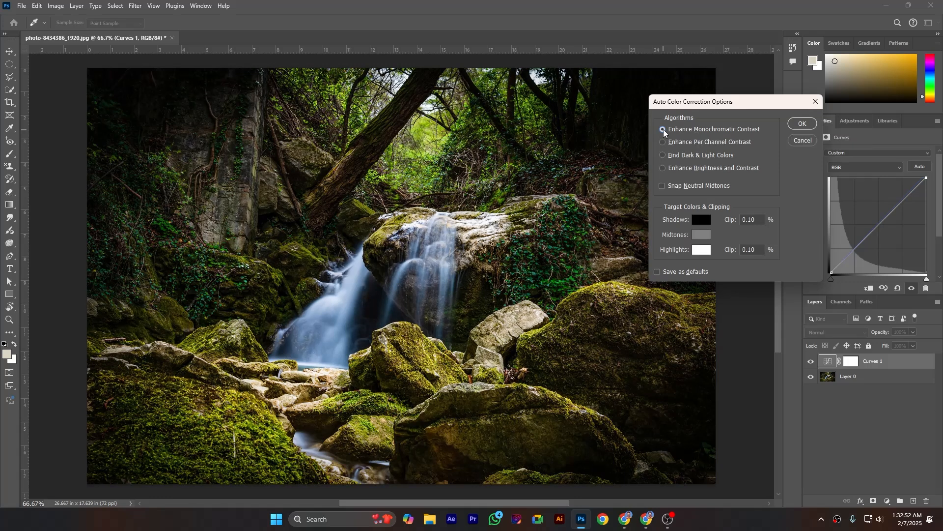
{"action": "left_click", "coordinate": [662, 156]}
{"action": "left_click", "coordinate": [663, 168]}
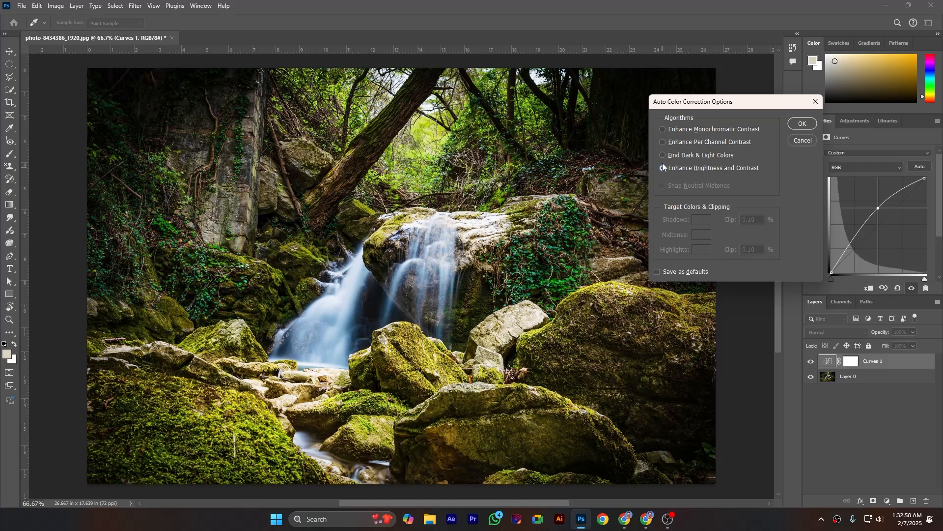
{"action": "left_click", "coordinate": [664, 155]}
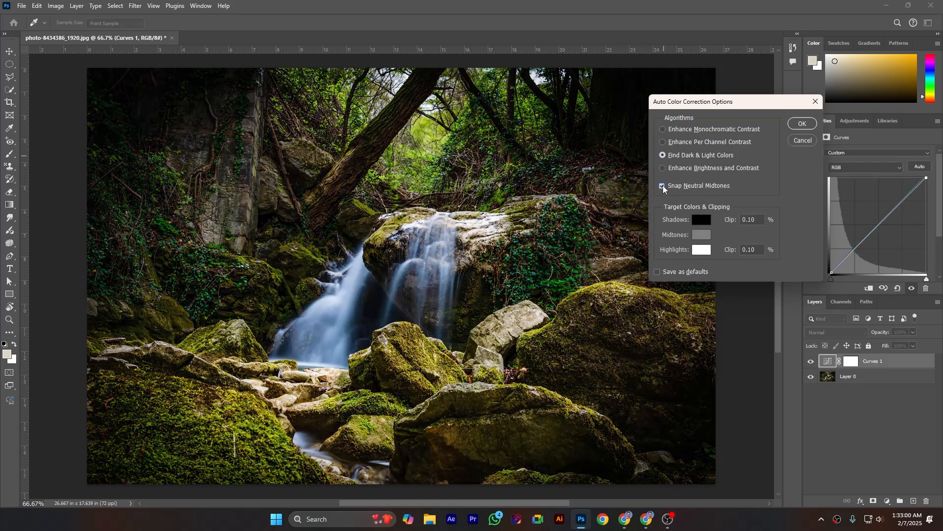
{"action": "left_click", "coordinate": [806, 126]}
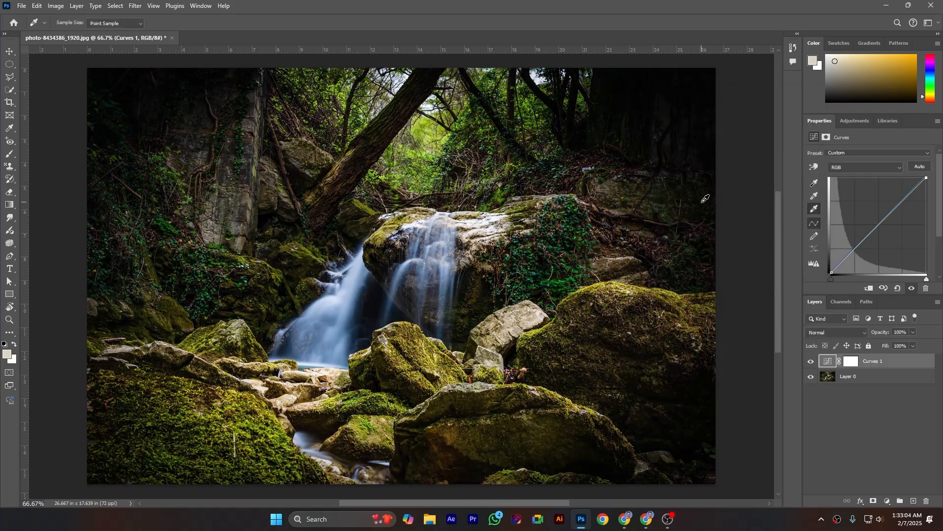